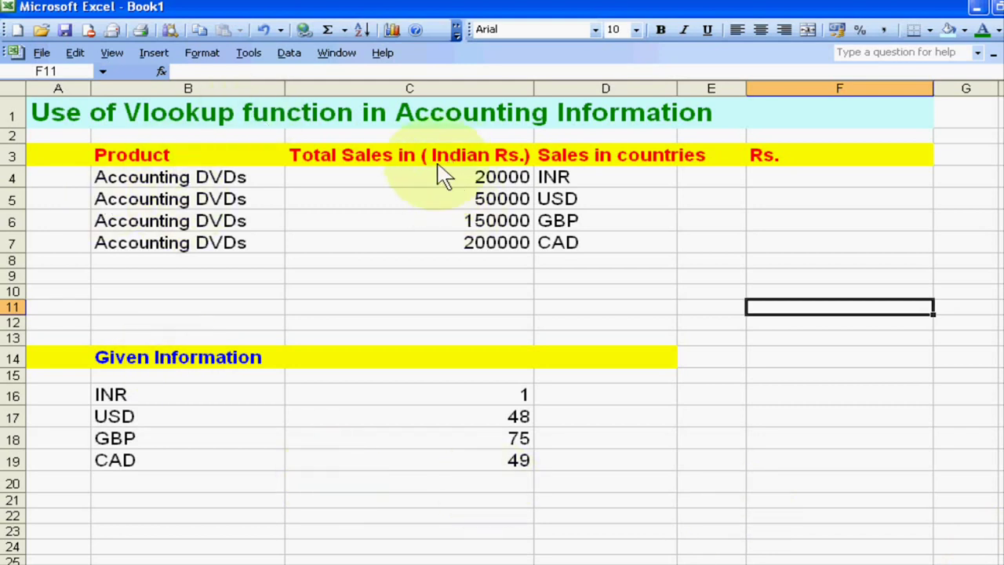
Review the rupee sales totals in C4:C7 and the currency codes in column D
{"action": "left_click_drag", "start_coordinate": [461, 182], "coordinate": [454, 262]}
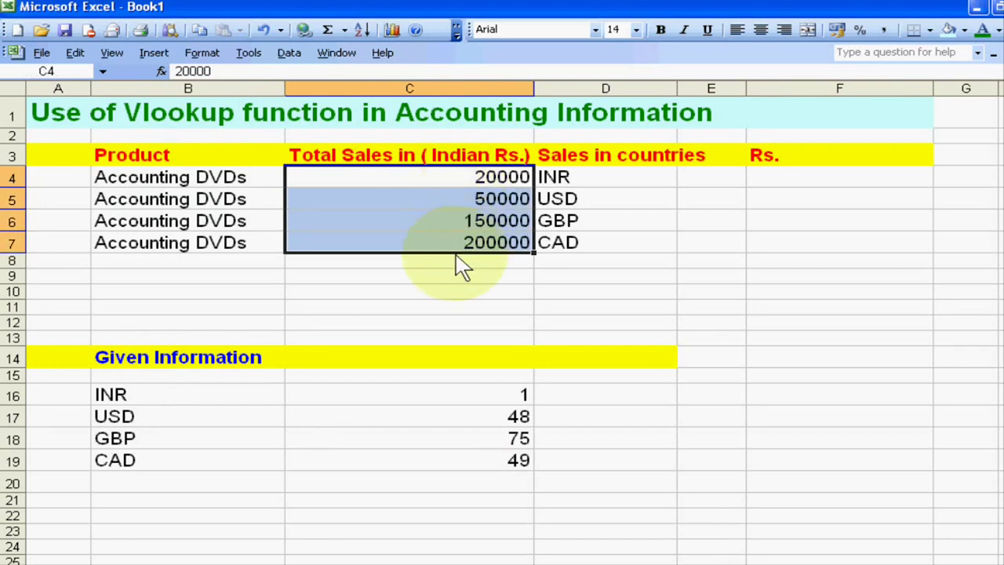
{"action": "left_click", "coordinate": [388, 186]}
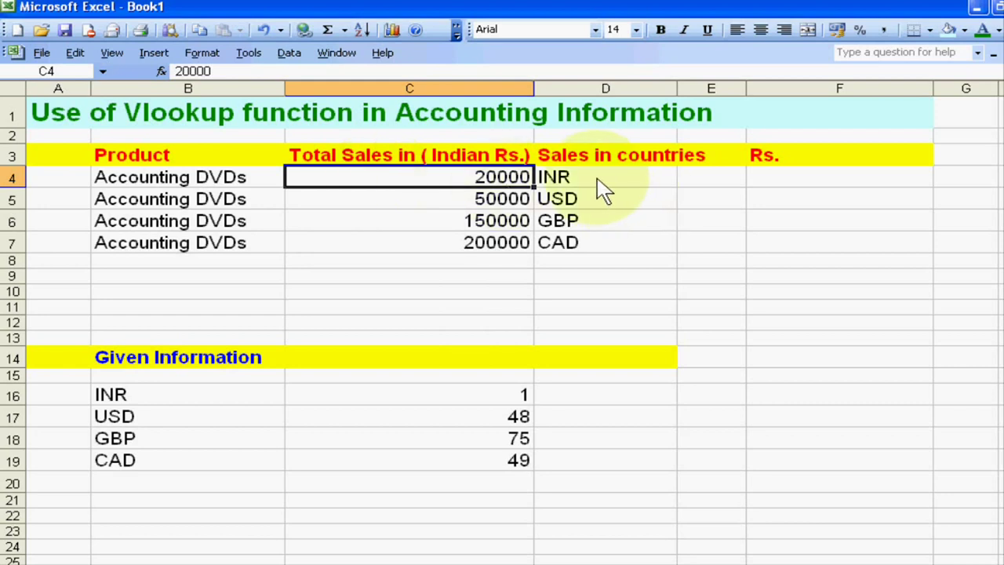
{"action": "left_click_drag", "start_coordinate": [597, 183], "coordinate": [604, 245]}
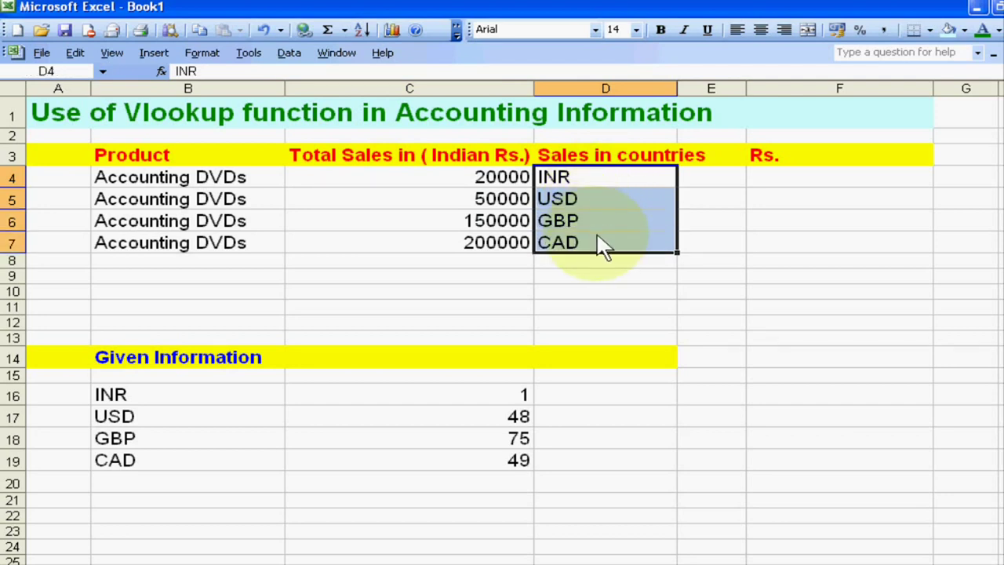
{"action": "left_click", "coordinate": [711, 180]}
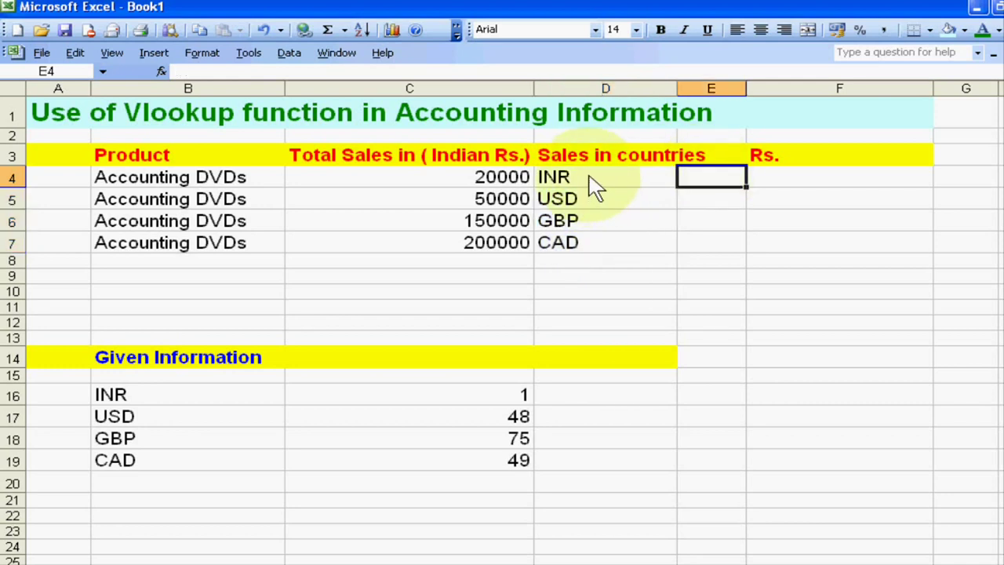
{"action": "mouse_move", "coordinate": [590, 178]}
{"action": "left_mouse_down"}
{"action": "mouse_move", "coordinate": [596, 258]}
{"action": "mouse_move", "coordinate": [595, 179]}
{"action": "left_mouse_up"}
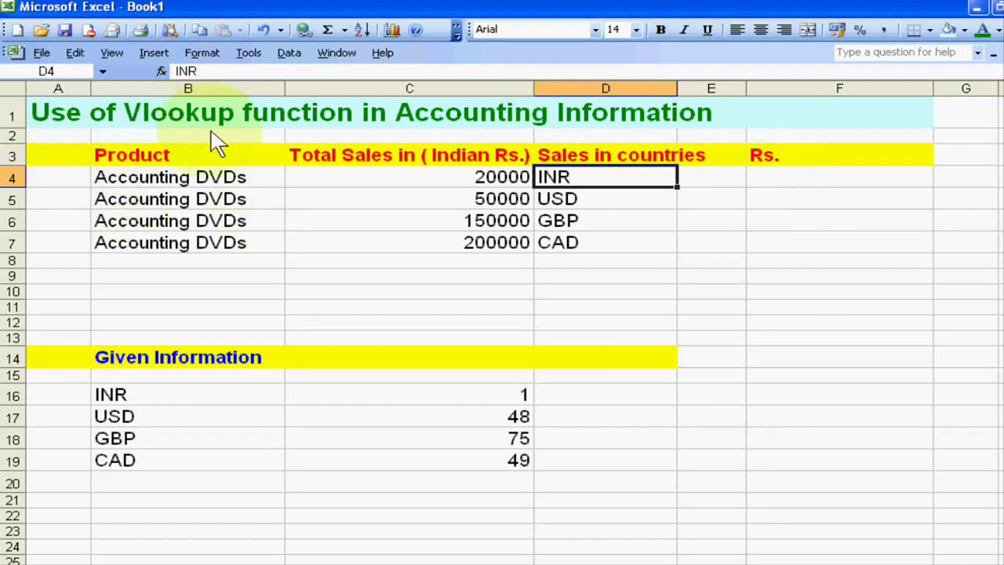
Insert the VLOOKUP function into cell F4 through Insert Function
{"action": "left_click", "coordinate": [802, 185]}
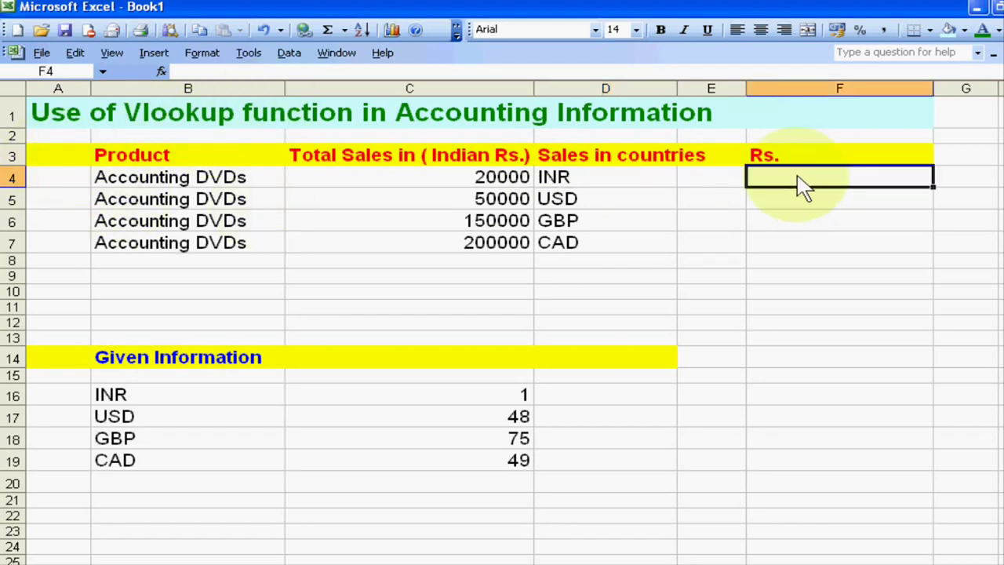
{"action": "left_click", "coordinate": [161, 73]}
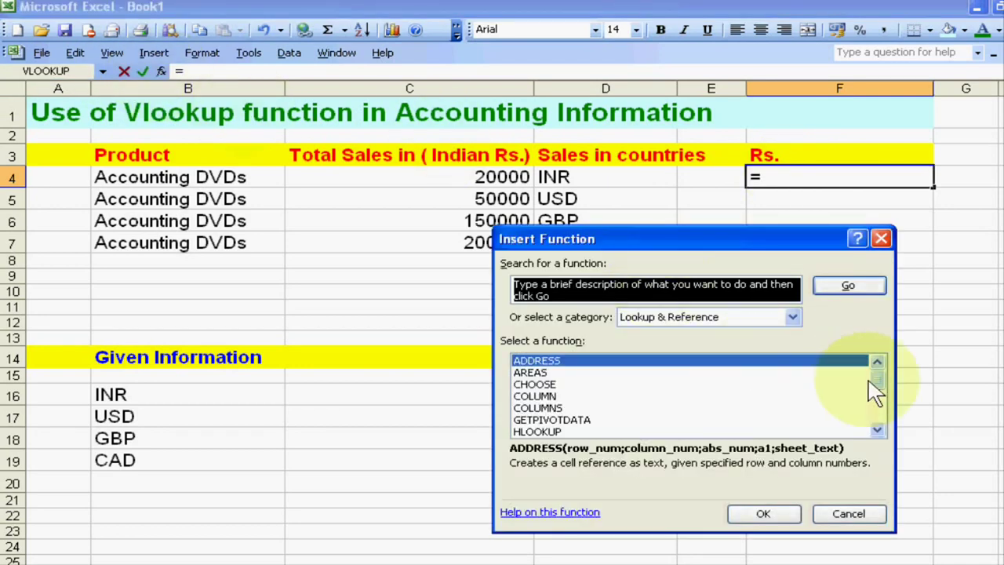
{"action": "scroll", "coordinate": [883, 409], "scroll_direction": "down", "scroll_amount": 4}
{"action": "left_click_drag", "start_coordinate": [734, 239], "coordinate": [571, 133]}
{"action": "left_click", "coordinate": [375, 309]}
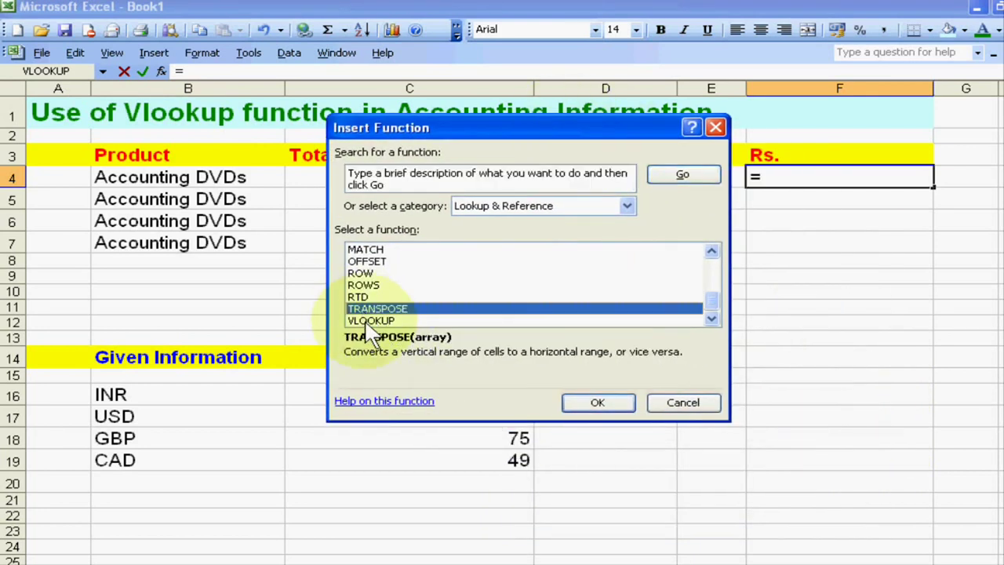
{"action": "left_click", "coordinate": [370, 321]}
{"action": "left_click", "coordinate": [600, 403]}
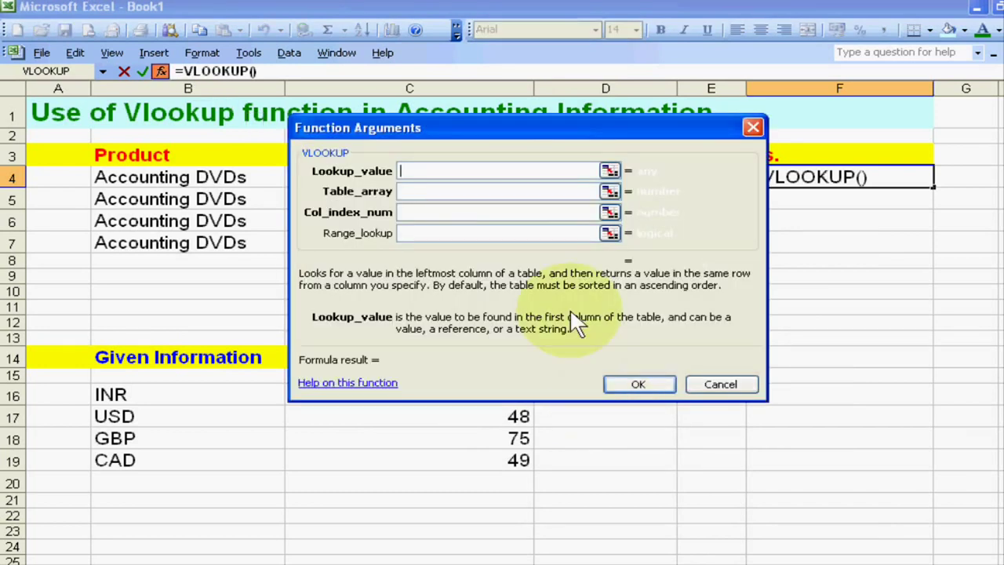
Set cell D4 (INR) as the VLOOKUP lookup value for F4
{"action": "left_click_drag", "start_coordinate": [572, 140], "coordinate": [642, 272]}
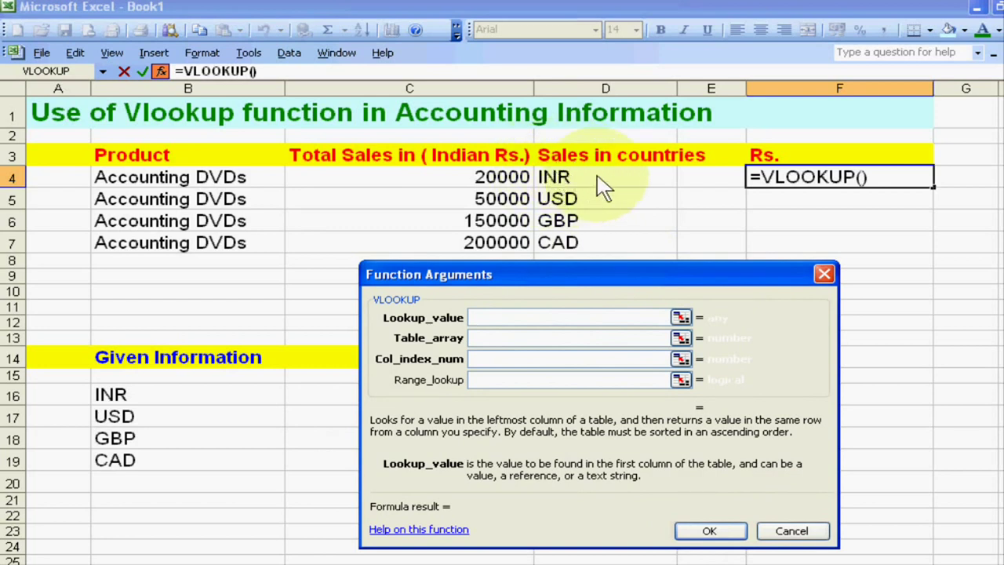
{"action": "left_click", "coordinate": [558, 183]}
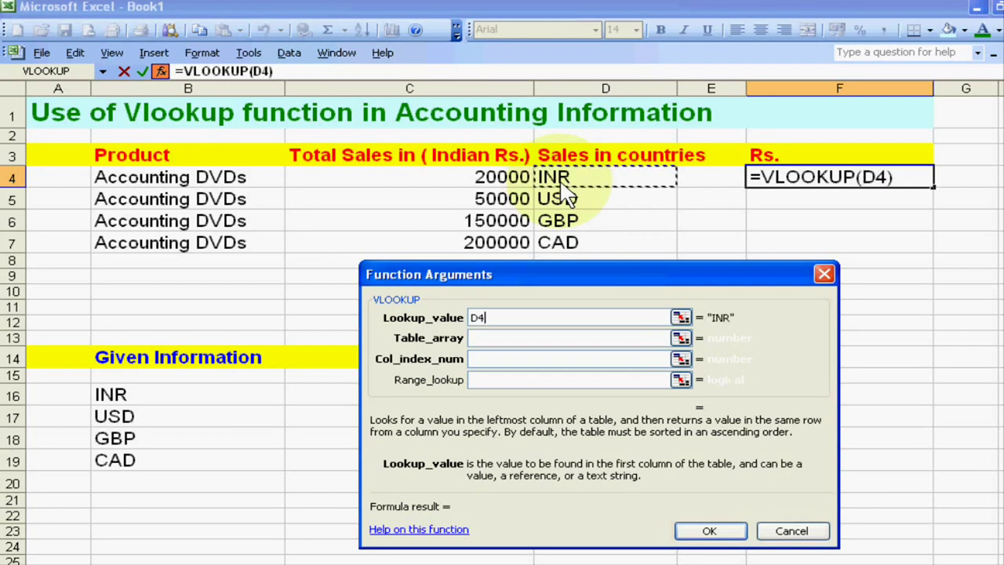
{"action": "left_click", "coordinate": [536, 342]}
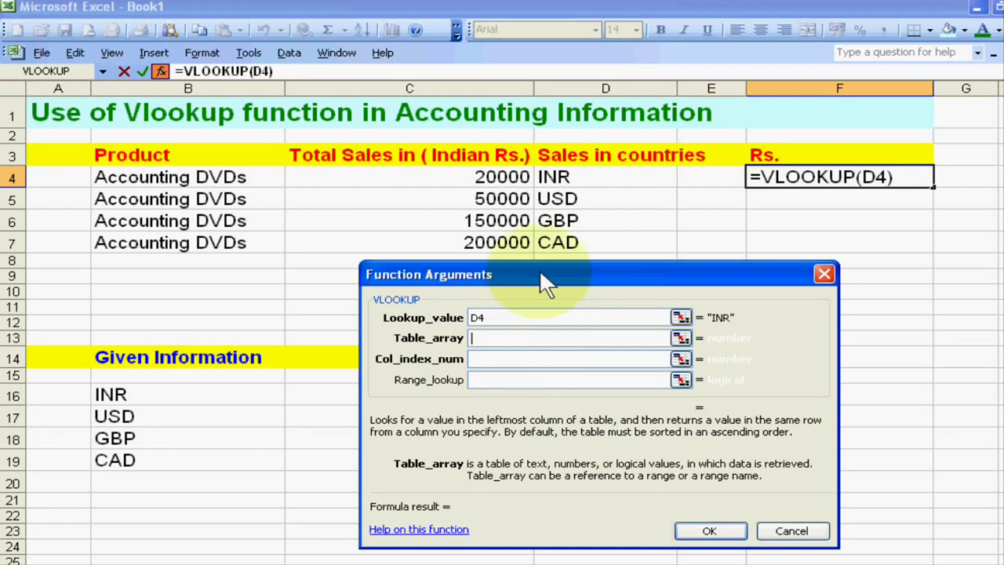
{"action": "left_click_drag", "start_coordinate": [538, 269], "coordinate": [785, 224]}
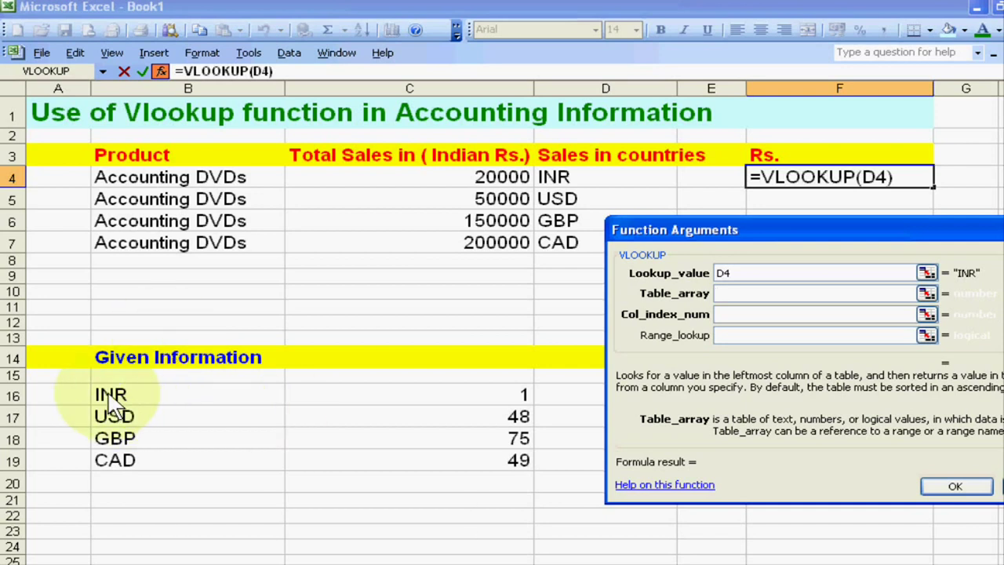
Set the table array to B16:C19 and lock its rows as B$16:C$19
{"action": "left_click_drag", "start_coordinate": [110, 400], "coordinate": [416, 465]}
{"action": "left_click_drag", "start_coordinate": [715, 238], "coordinate": [578, 245]}
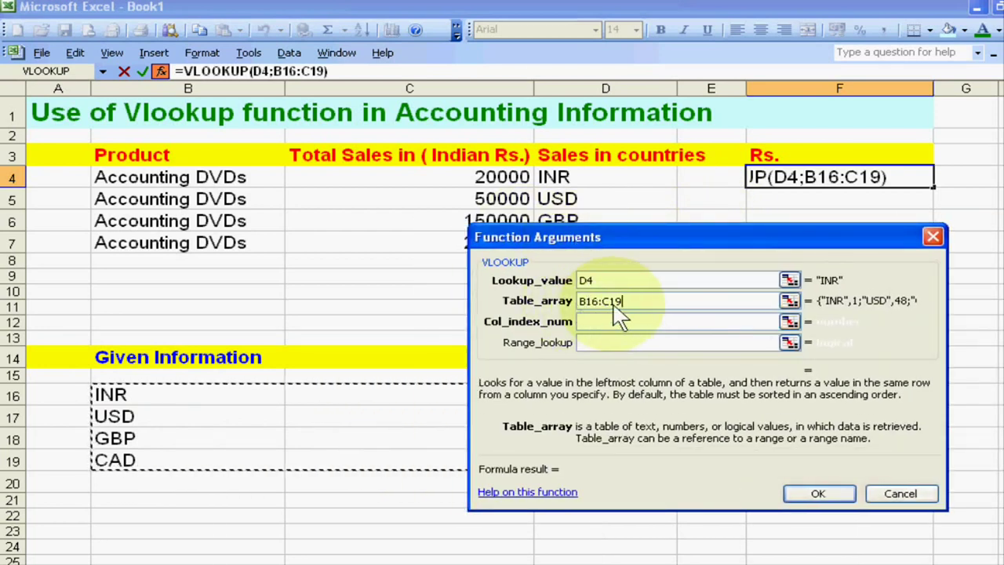
{"action": "left_click_drag", "start_coordinate": [606, 236], "coordinate": [497, 236]}
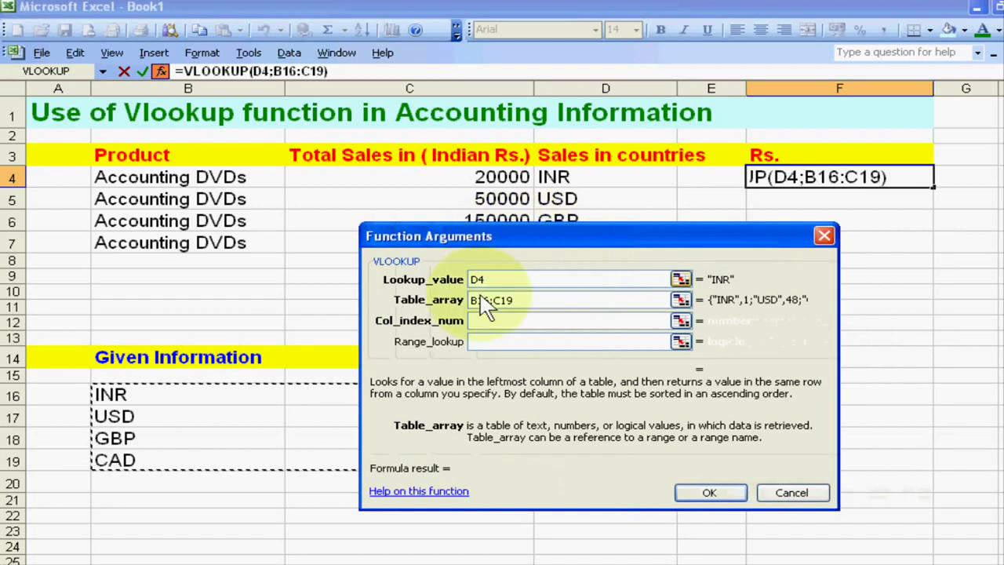
{"action": "left_click", "coordinate": [484, 305]}
{"action": "type", "text": "$"}
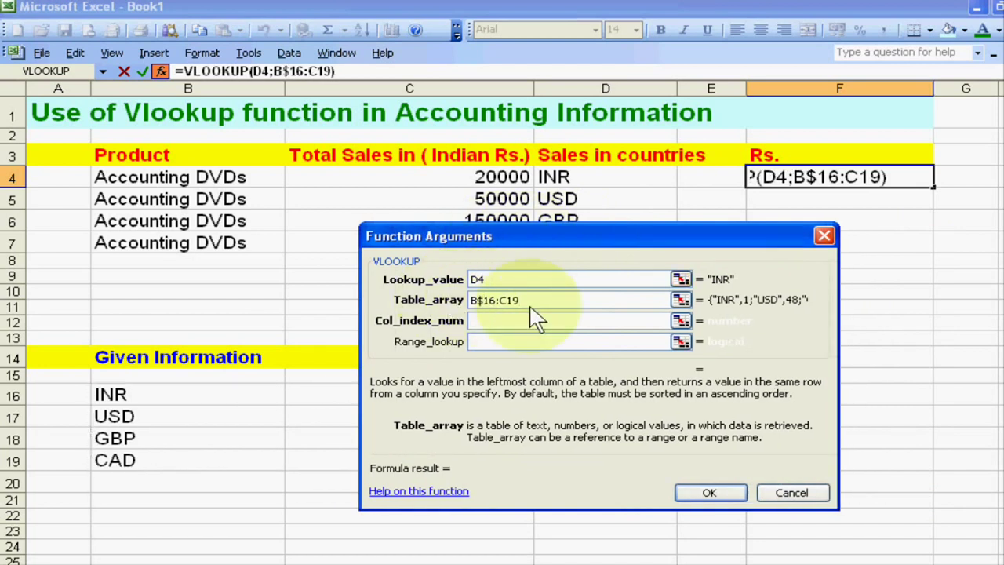
{"action": "left_click", "coordinate": [508, 304]}
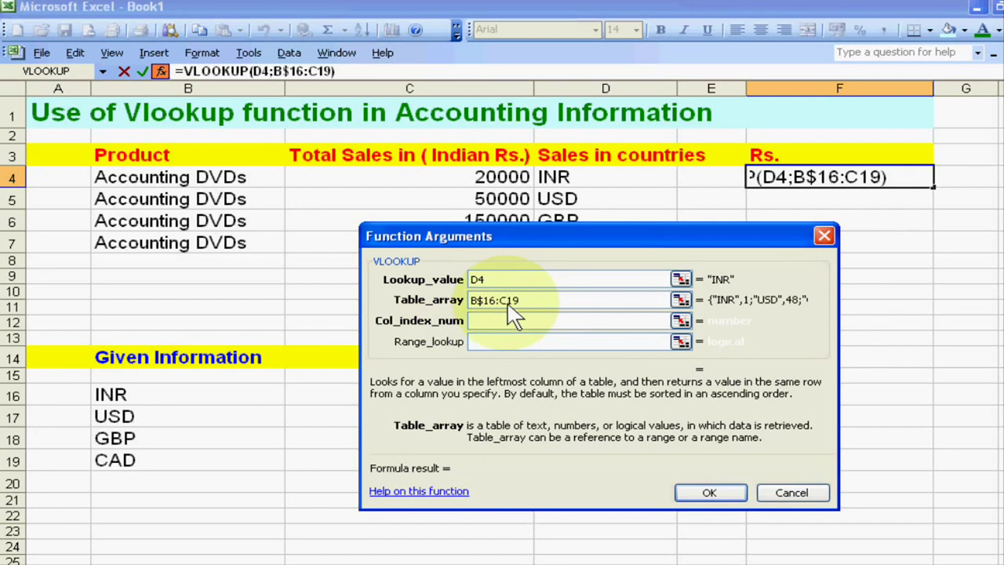
{"action": "type", "text": "$"}
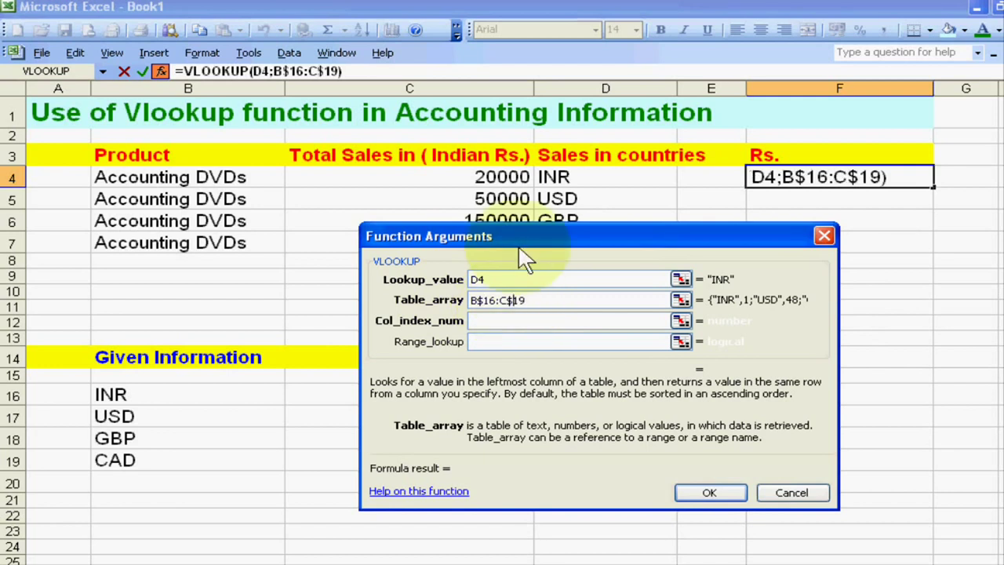
{"action": "left_click_drag", "start_coordinate": [518, 233], "coordinate": [477, 221]}
Enter column index 2 and FALSE, completing =VLOOKUP(D4;B$16:C$19;2;FALSE) in F4
{"action": "left_click", "coordinate": [483, 311]}
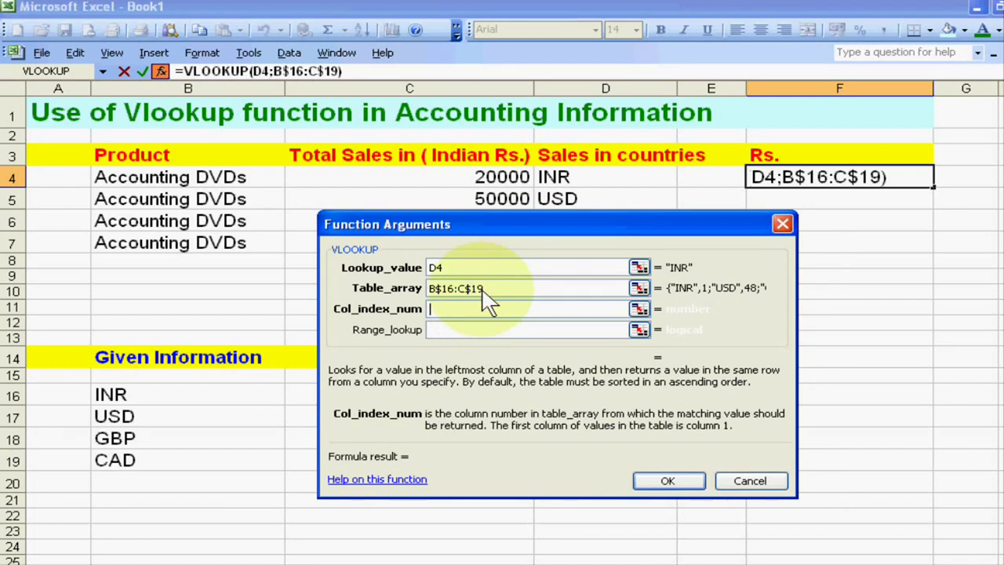
{"action": "left_click_drag", "start_coordinate": [466, 227], "coordinate": [729, 227]}
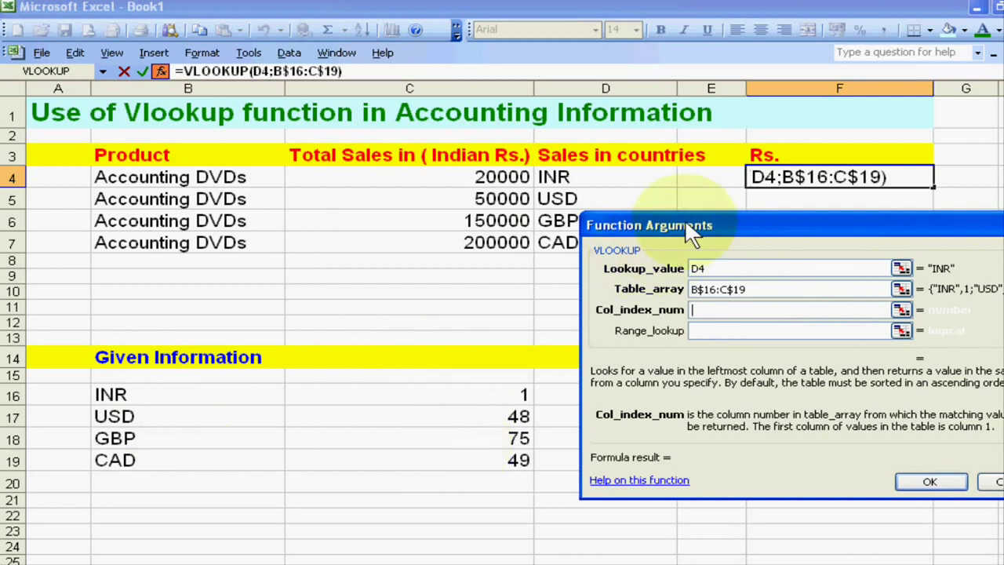
{"action": "left_click_drag", "start_coordinate": [684, 219], "coordinate": [554, 220]}
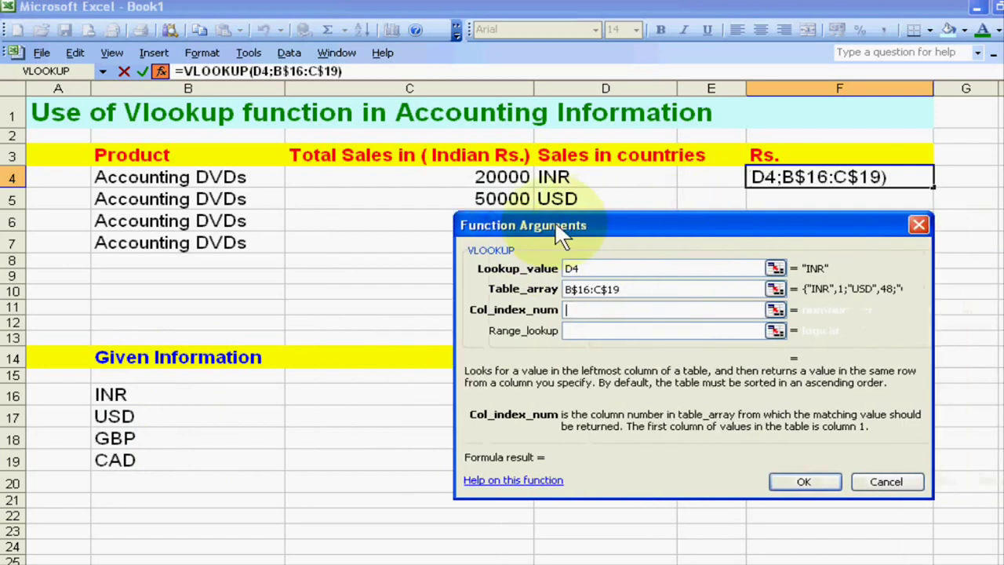
{"action": "left_click", "coordinate": [584, 311]}
{"action": "type", "text": "2"}
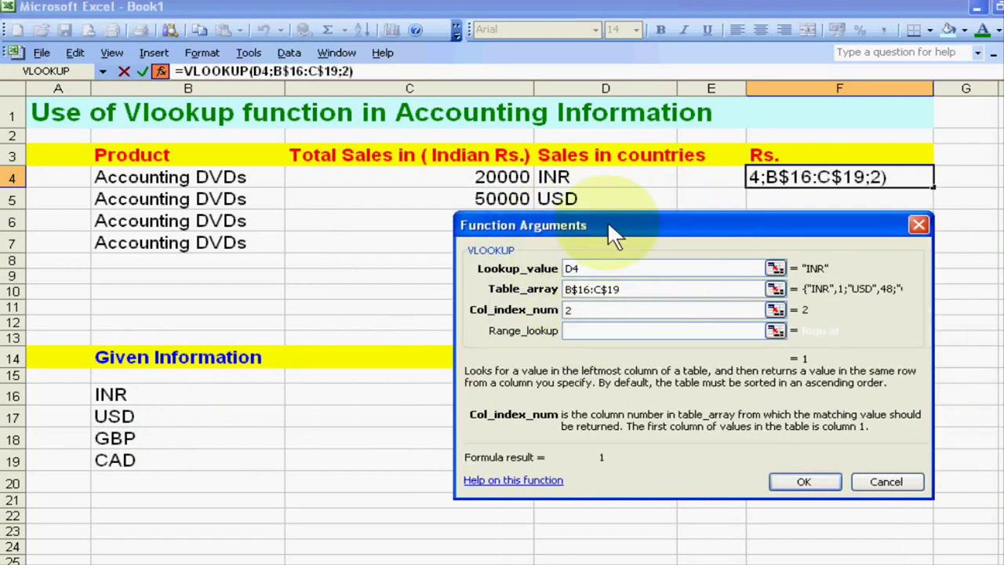
{"action": "left_click_drag", "start_coordinate": [607, 222], "coordinate": [574, 225]}
{"action": "left_click", "coordinate": [562, 338]}
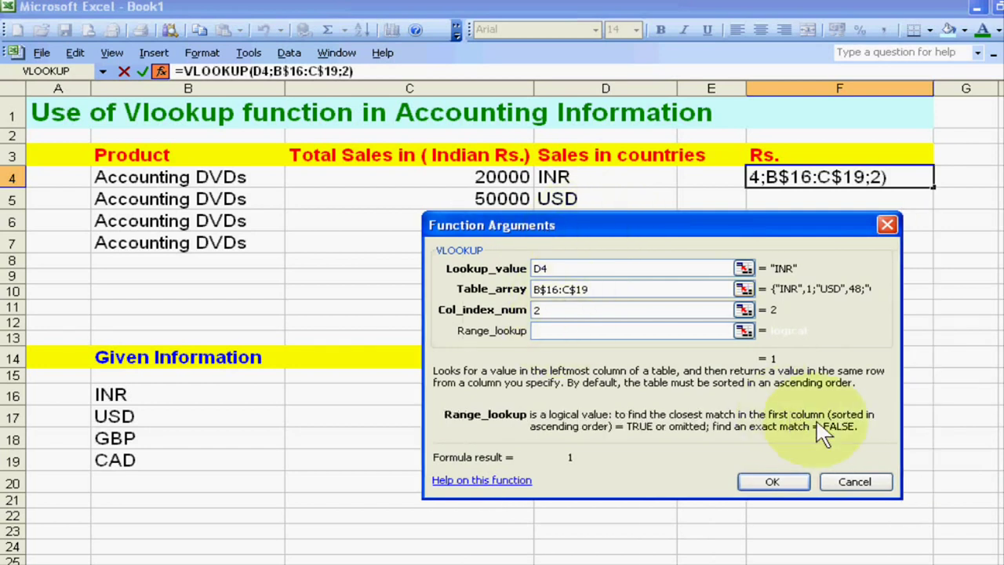
{"action": "left_click_drag", "start_coordinate": [828, 444], "coordinate": [858, 445]}
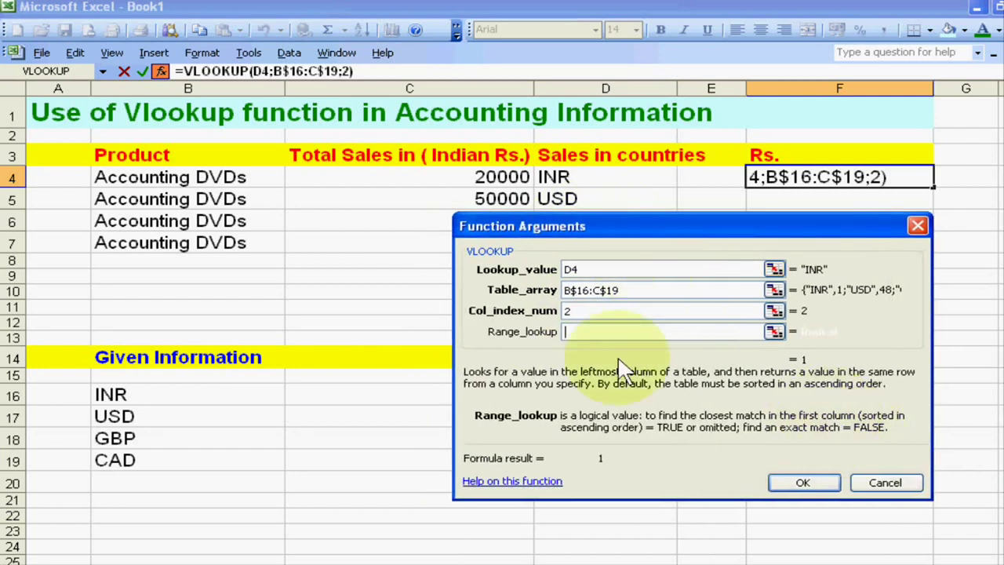
{"action": "type", "text": "F"}
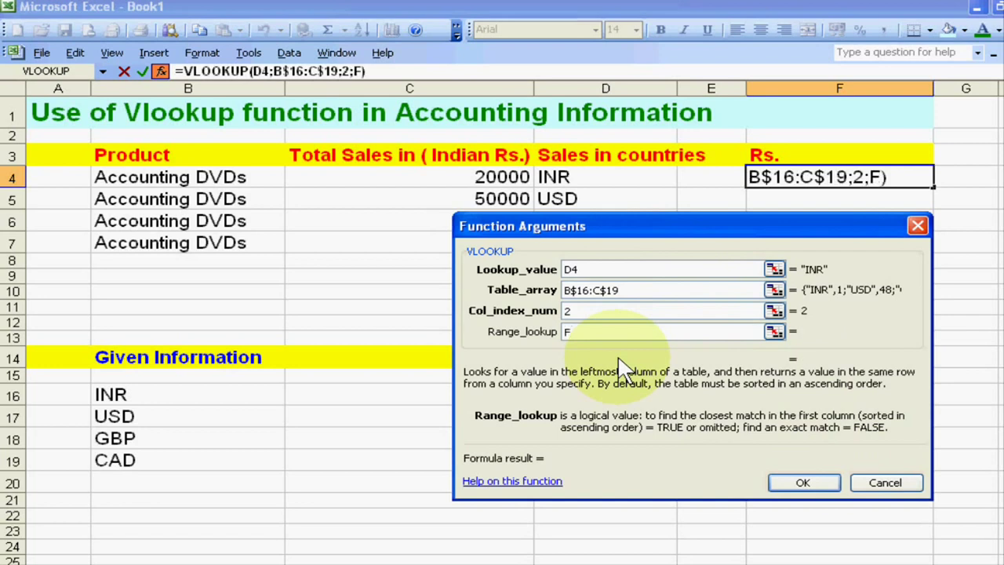
{"action": "type", "text": "ALSE"}
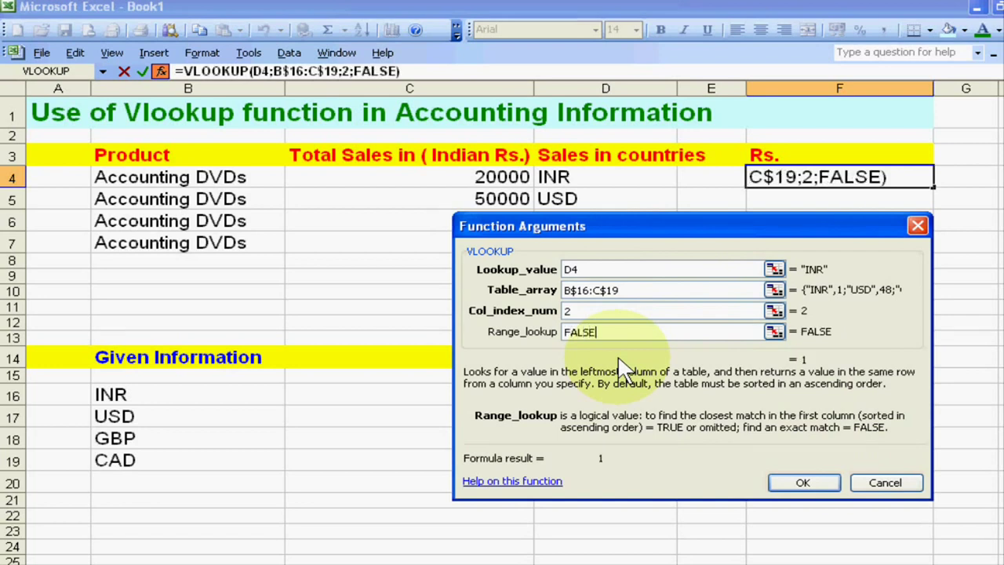
{"action": "left_click_drag", "start_coordinate": [613, 226], "coordinate": [358, 213]}
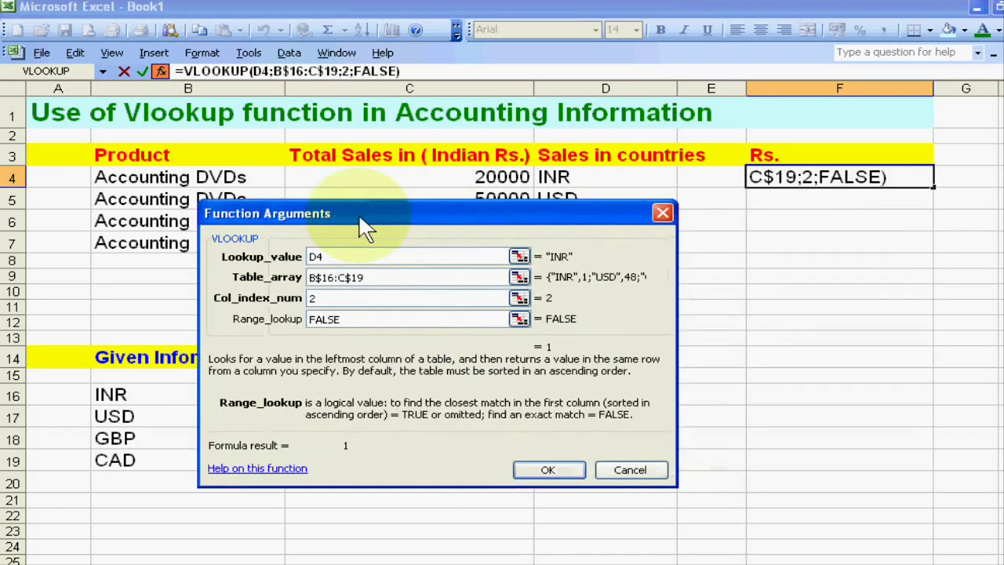
{"action": "left_click", "coordinate": [547, 471]}
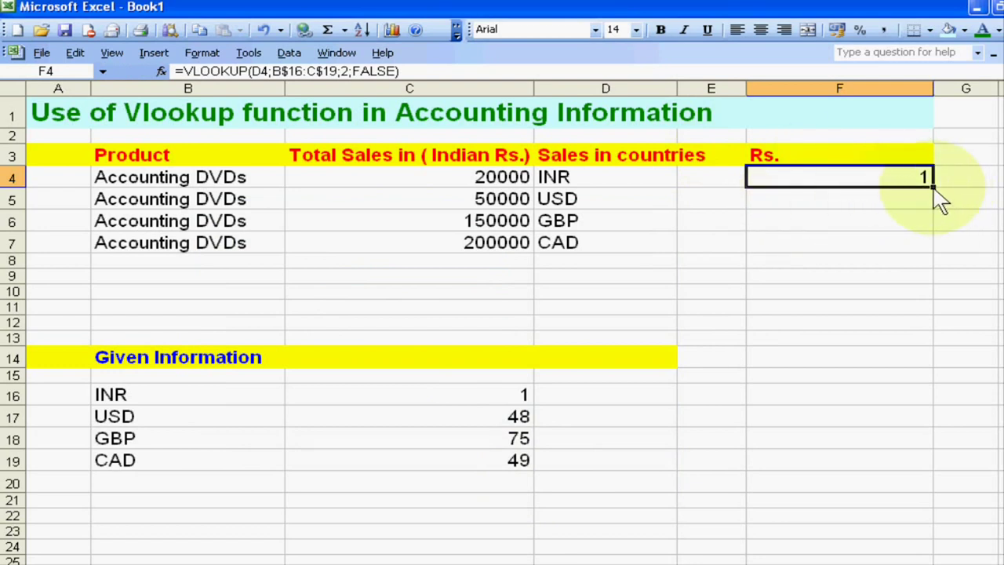
Fill the F4 lookup down to F7 and check F5:F7 return 48, 75 and 49
{"action": "left_click_drag", "start_coordinate": [932, 188], "coordinate": [933, 256]}
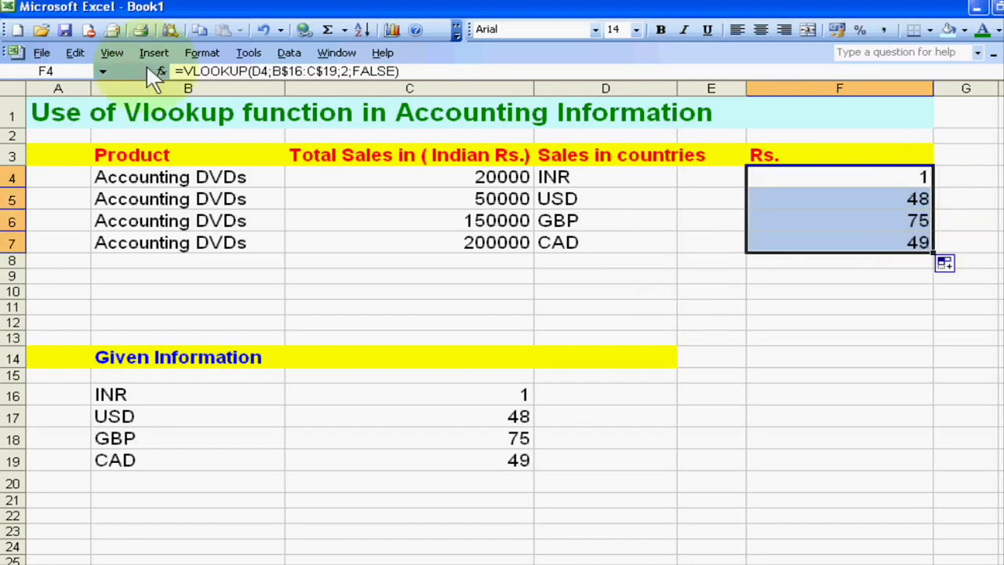
{"action": "left_click", "coordinate": [794, 206]}
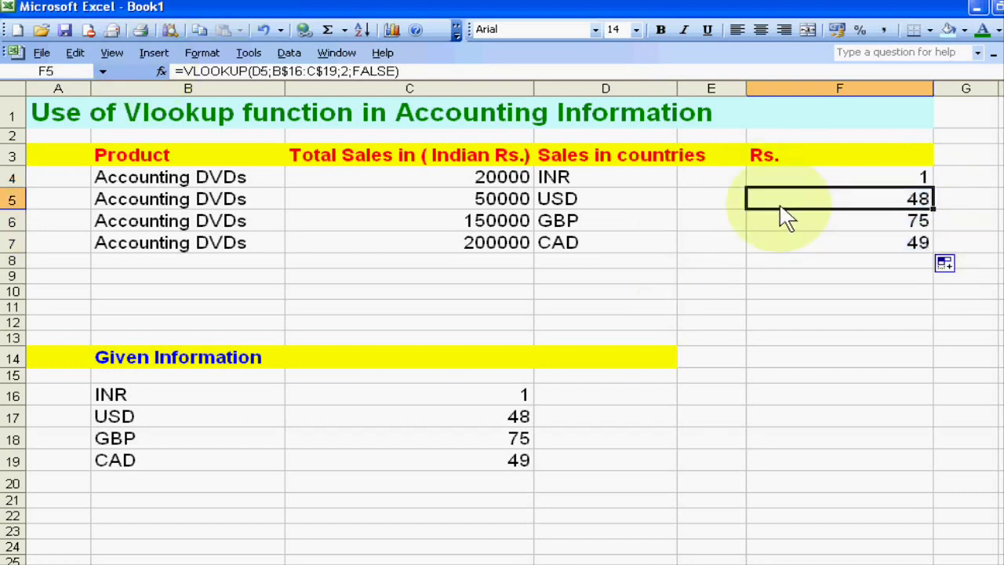
{"action": "left_click", "coordinate": [845, 226]}
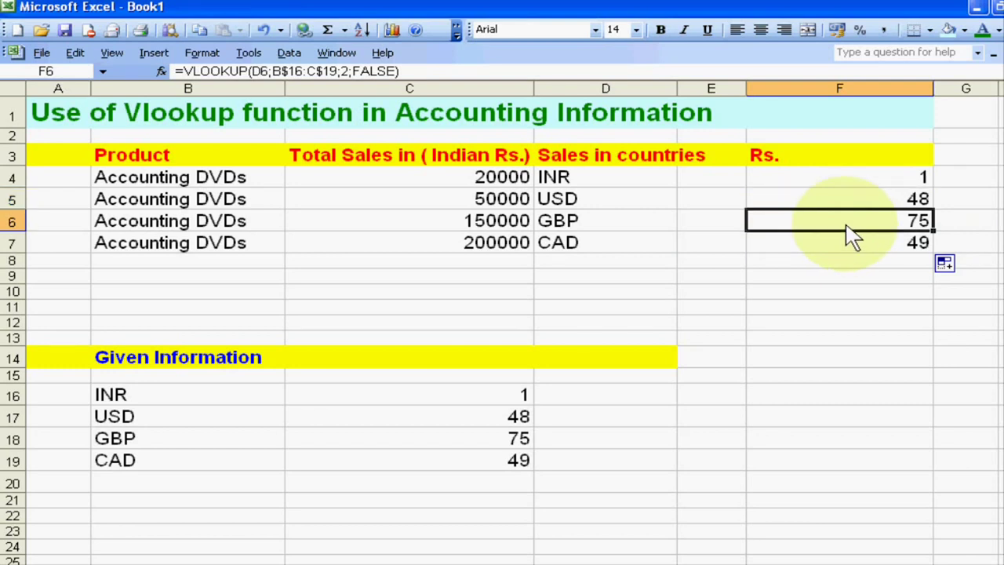
{"action": "left_click", "coordinate": [856, 250]}
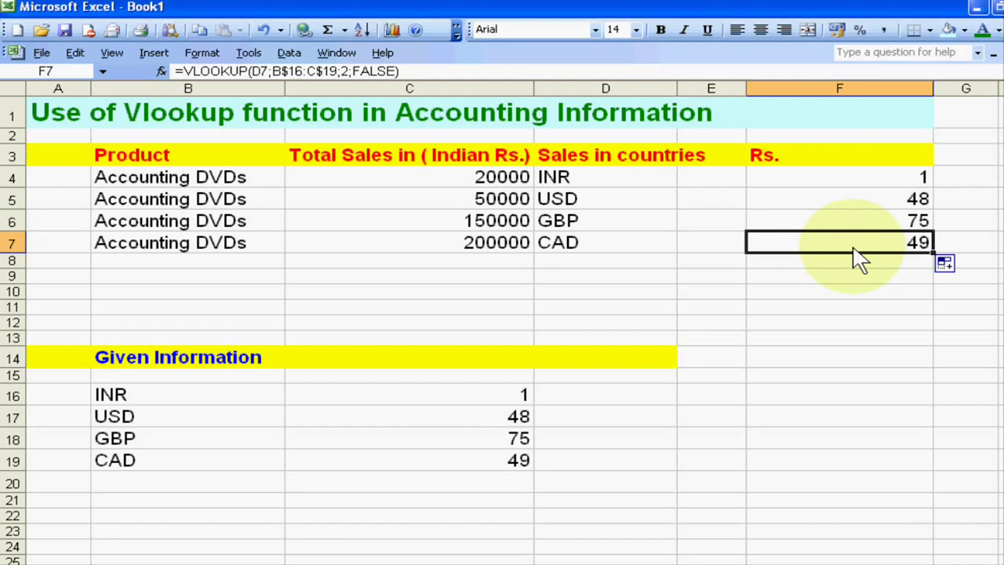
{"action": "left_click", "coordinate": [845, 183]}
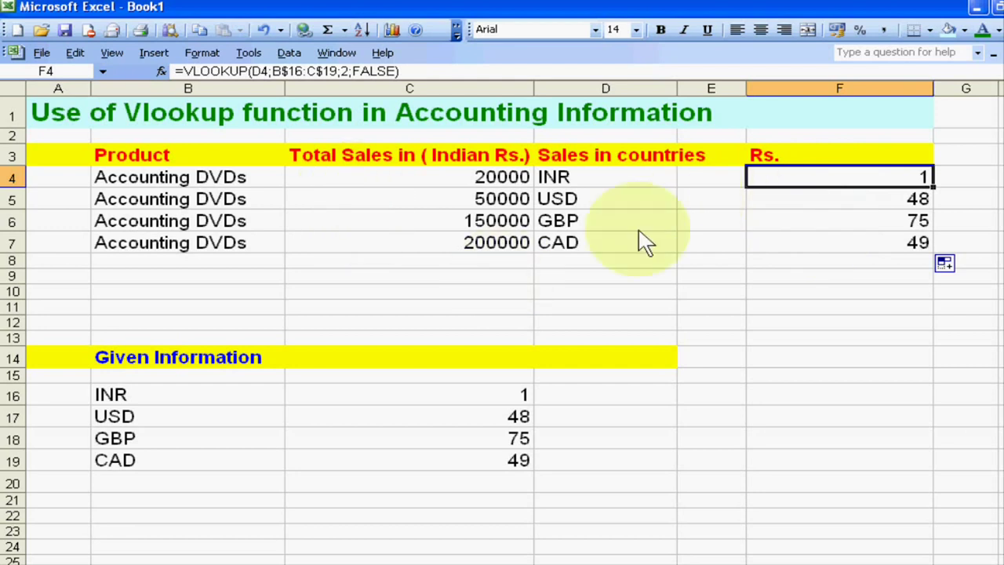
Change F4's formula to =C4/VLOOKUP(...) so the sales total is divided by its rate
{"action": "double_click", "coordinate": [833, 188]}
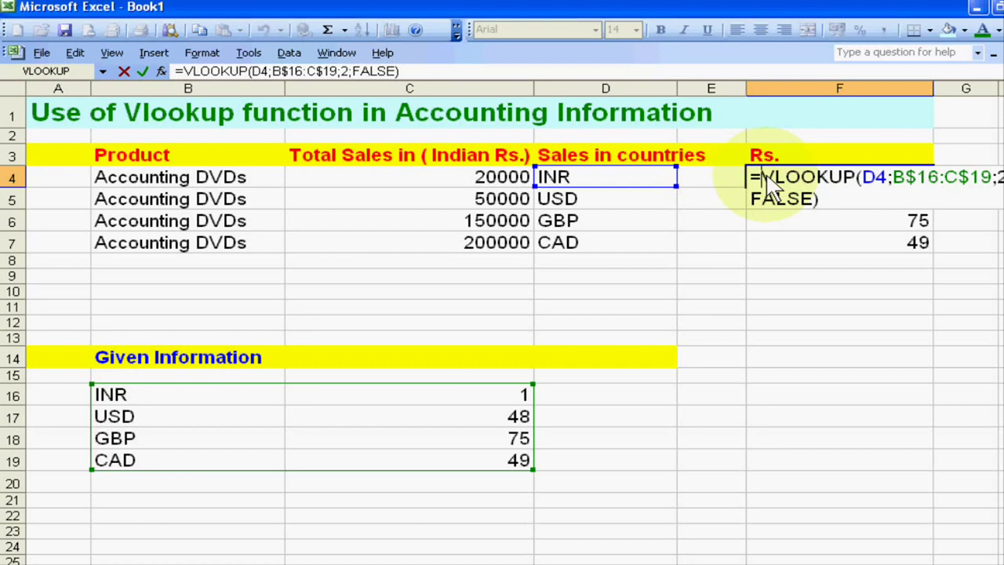
{"action": "left_click", "coordinate": [496, 179]}
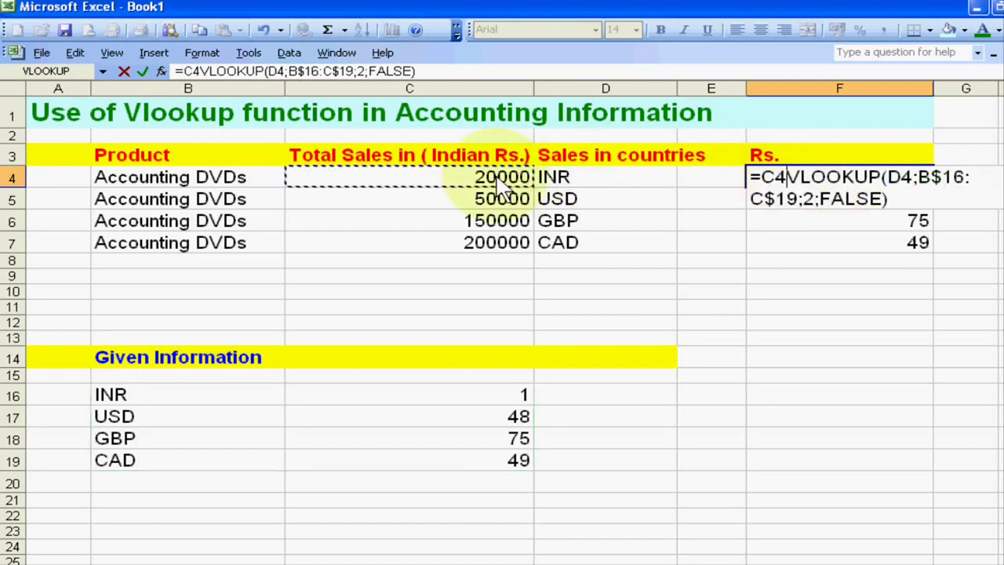
{"action": "left_click", "coordinate": [201, 79]}
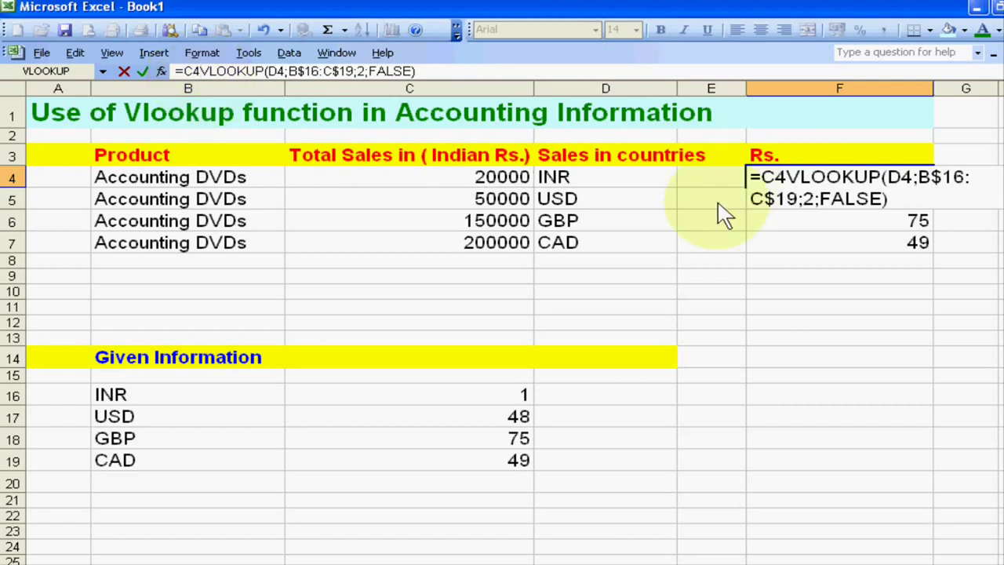
{"action": "left_click", "coordinate": [787, 185]}
{"action": "type", "text": "/"}
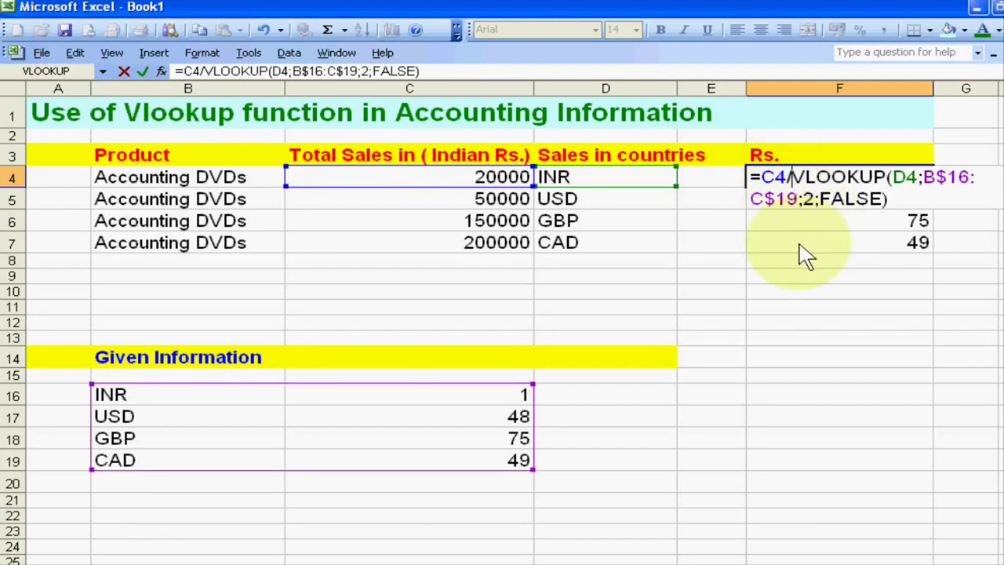
{"action": "key", "text": "Return"}
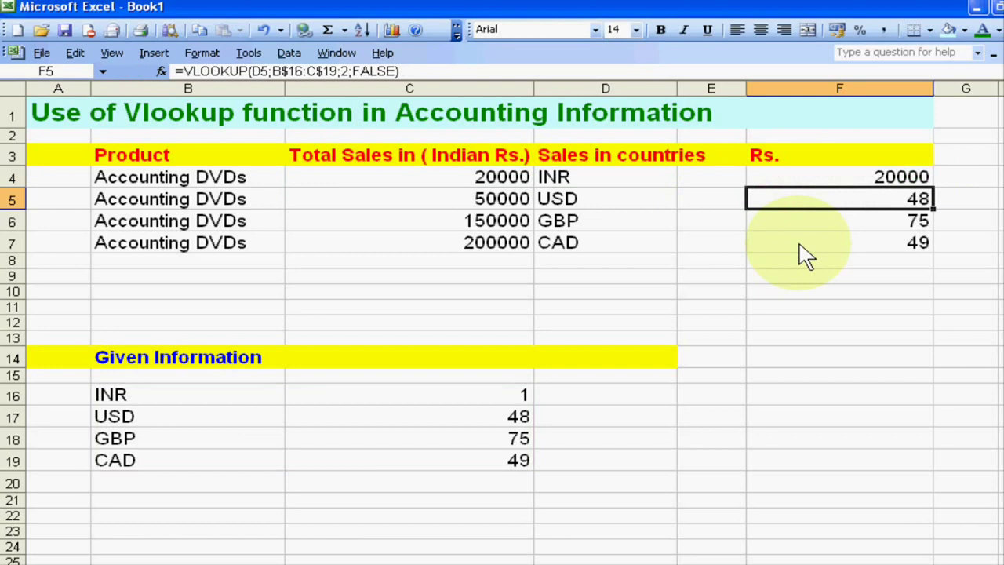
Copy the division formula from F4 down to F7
{"action": "left_click", "coordinate": [895, 188]}
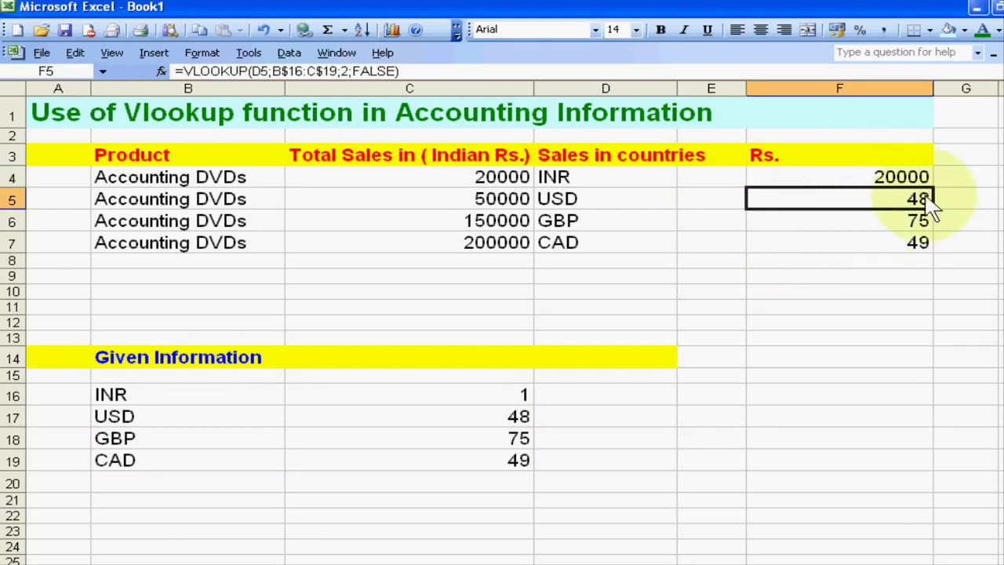
{"action": "key", "text": "Up"}
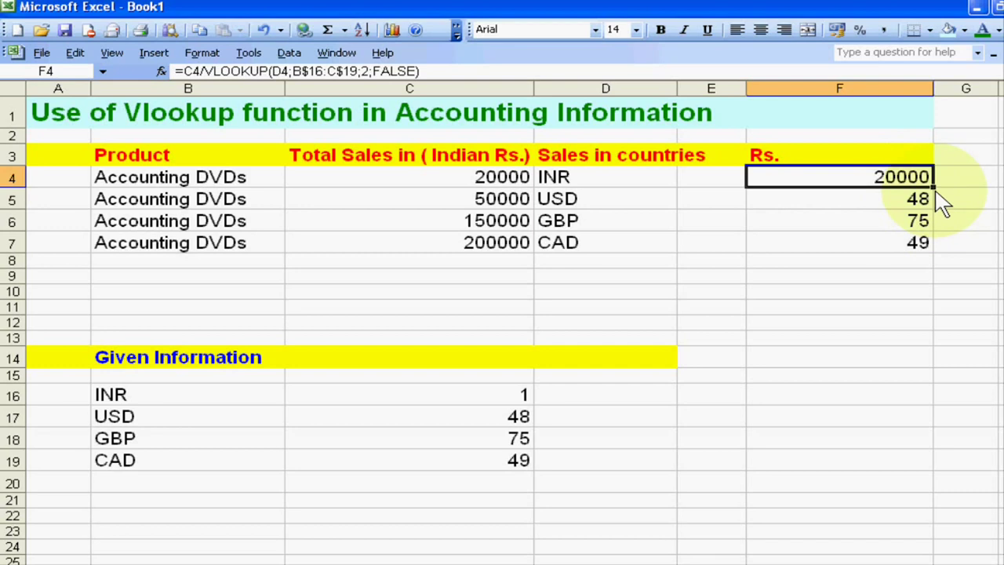
{"action": "left_click_drag", "start_coordinate": [934, 188], "coordinate": [944, 260]}
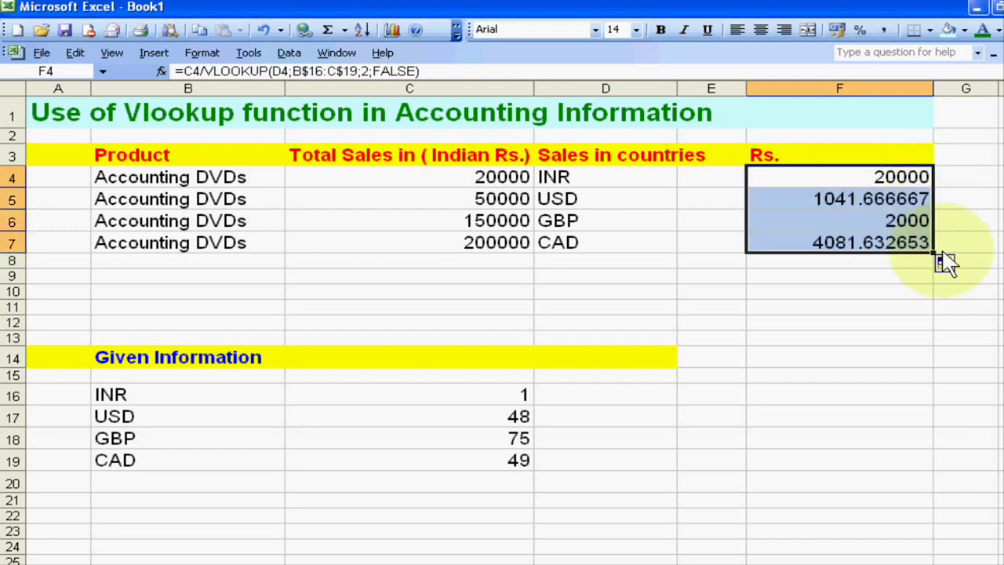
{"action": "left_click", "coordinate": [902, 310]}
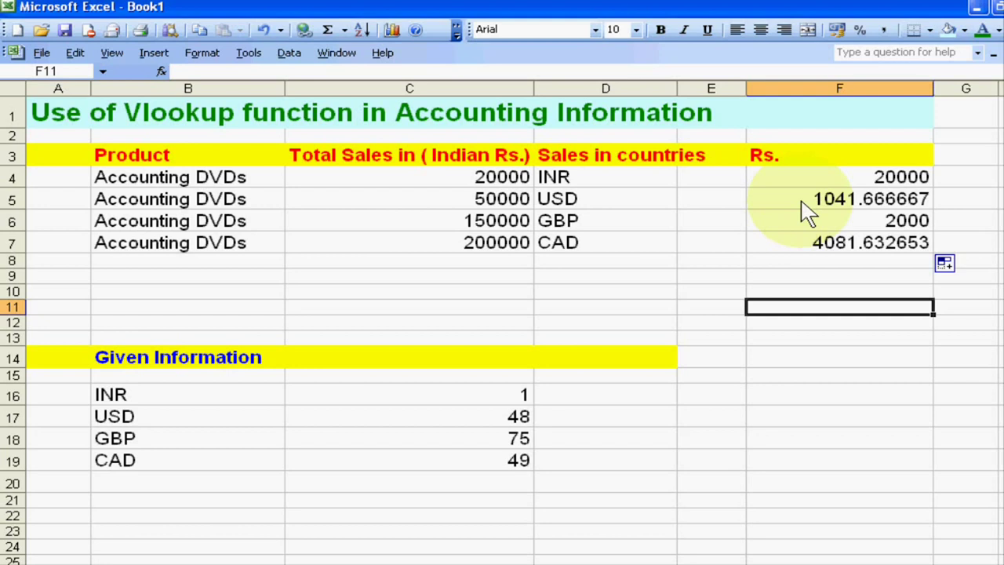
{"action": "left_click_drag", "start_coordinate": [474, 242], "coordinate": [479, 176]}
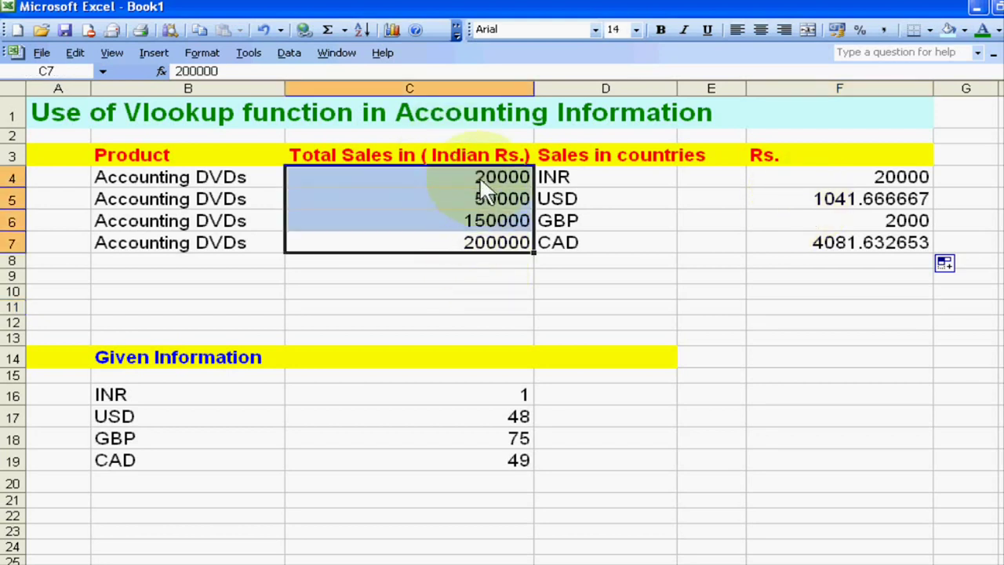
{"action": "left_click", "coordinate": [508, 293]}
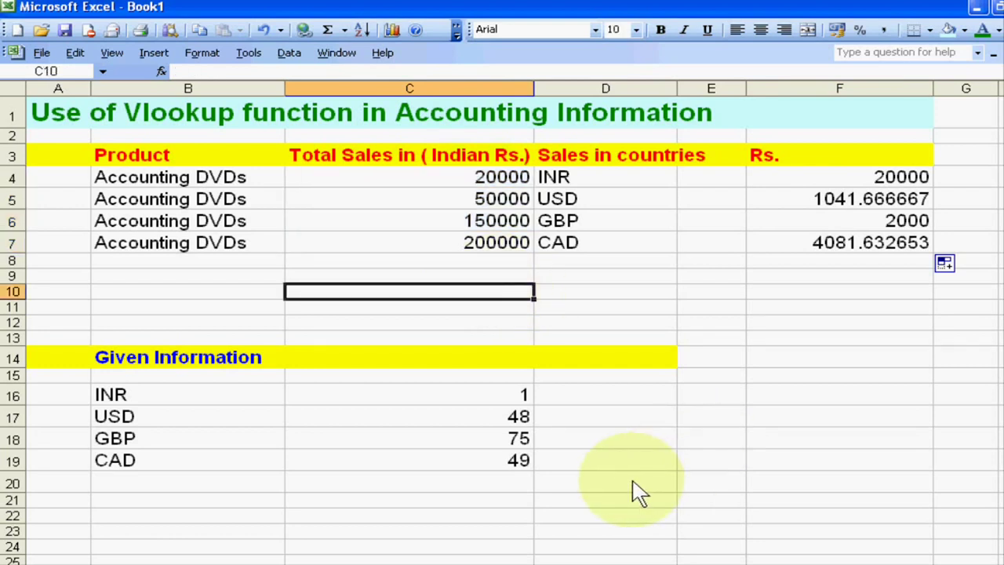
Change the GBP rate in C18 to 75.6 and check F6 recalculates
{"action": "double_click", "coordinate": [521, 445]}
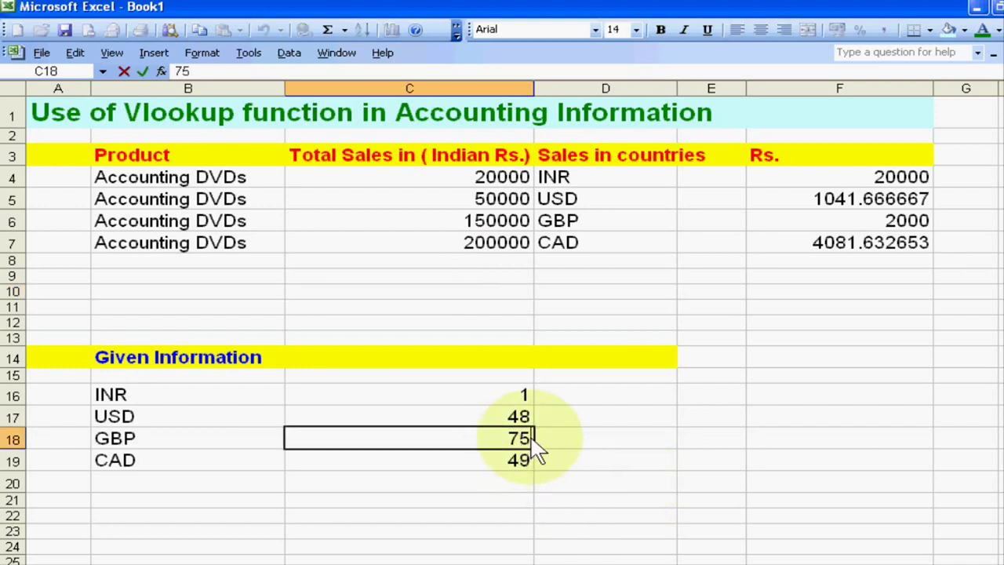
{"action": "type", "text": ".6"}
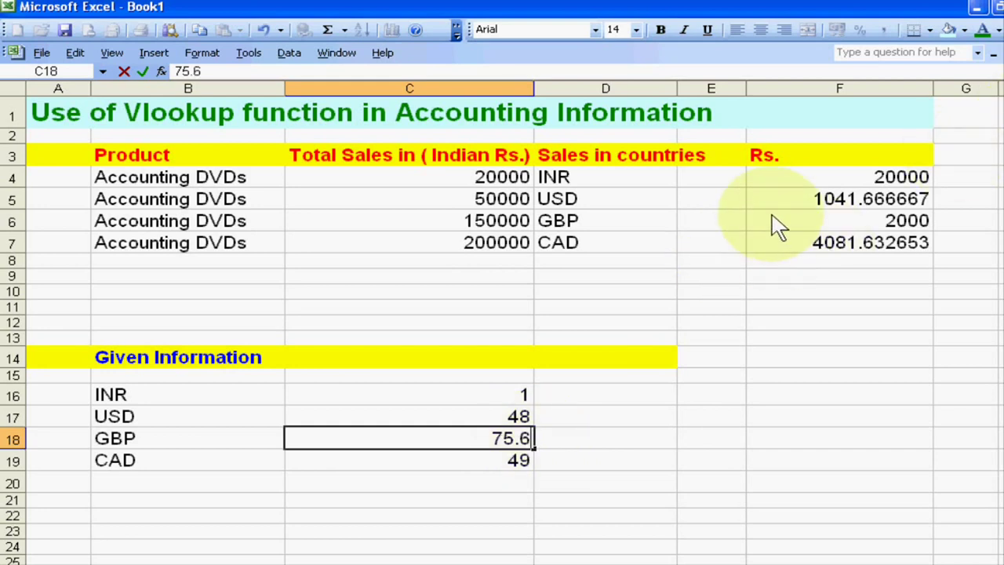
{"action": "key", "text": "Return"}
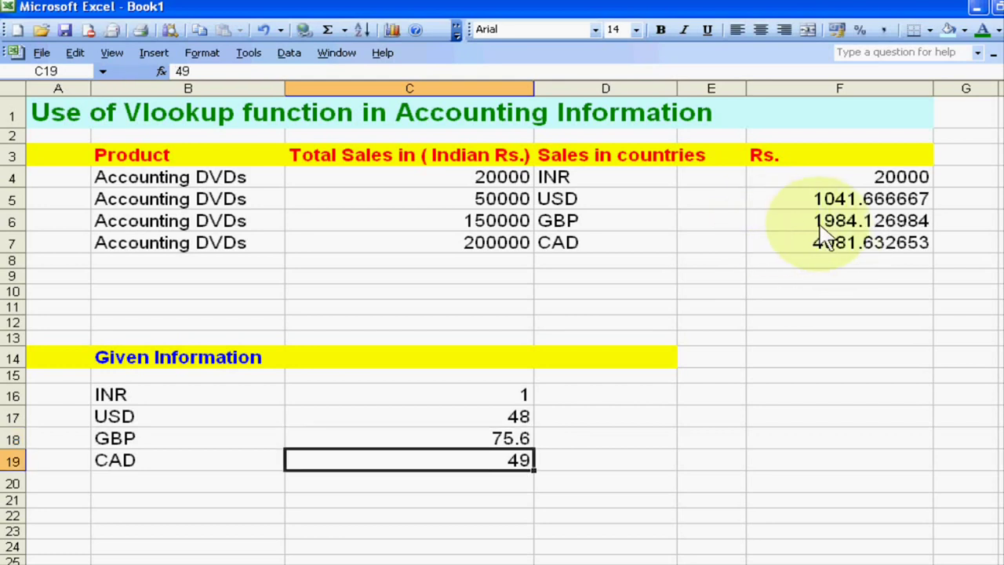
{"action": "left_click", "coordinate": [839, 226]}
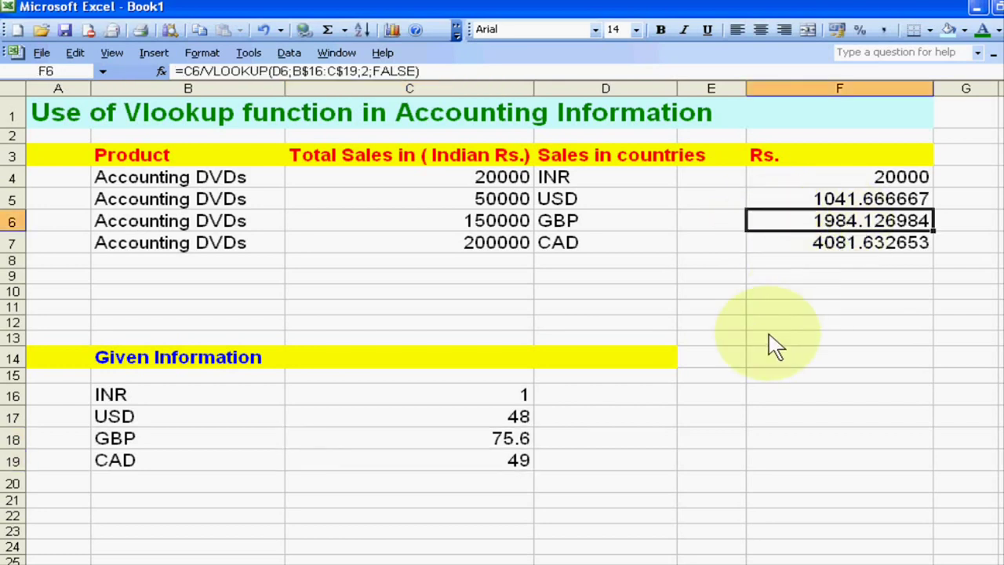
Change the USD rate in C17 to 47 and check F5 recalculates
{"action": "double_click", "coordinate": [522, 418]}
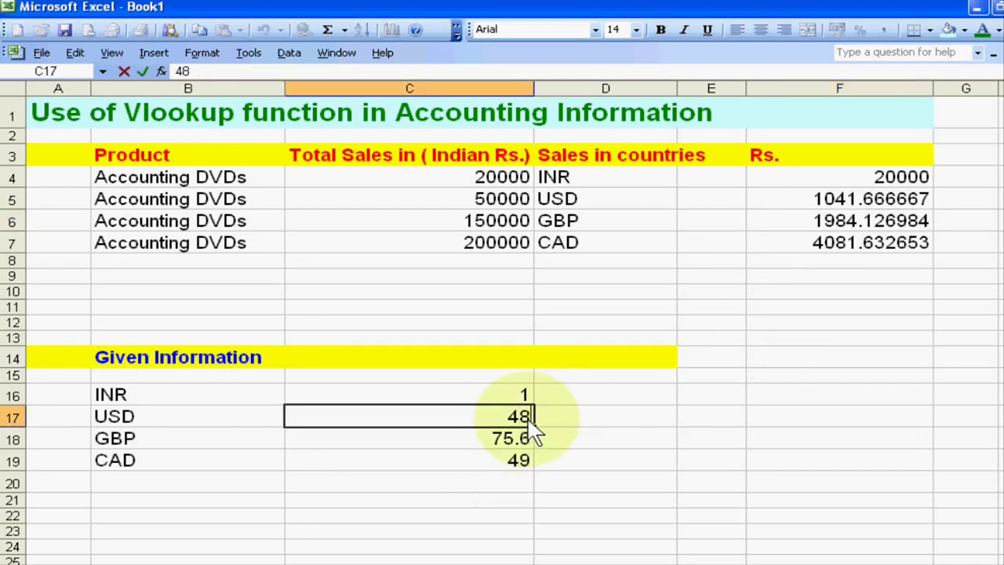
{"action": "key", "text": "BackSpace"}
{"action": "type", "text": "7"}
{"action": "left_click", "coordinate": [807, 205]}
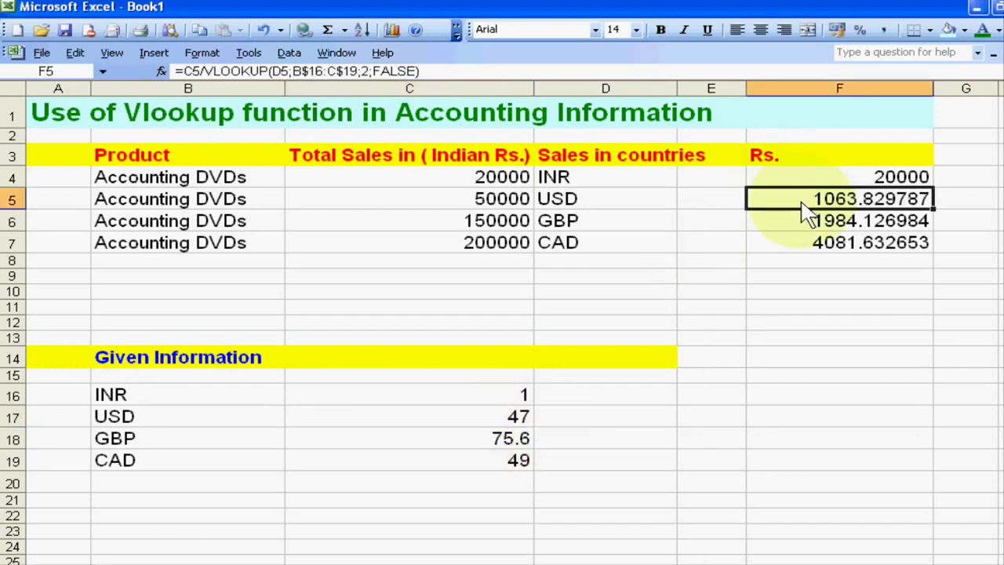